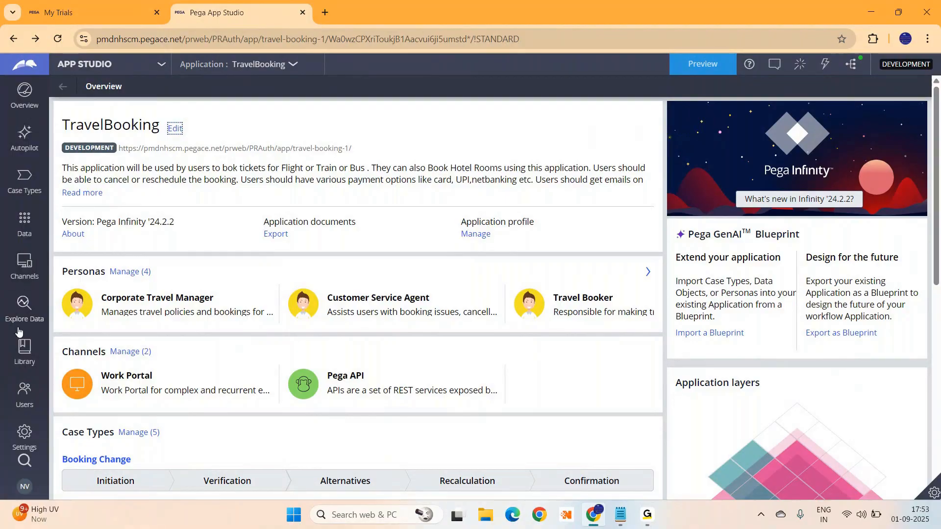
Open Explore Data from the sidebar and return to the saved insights landing page
left_click(25, 304)
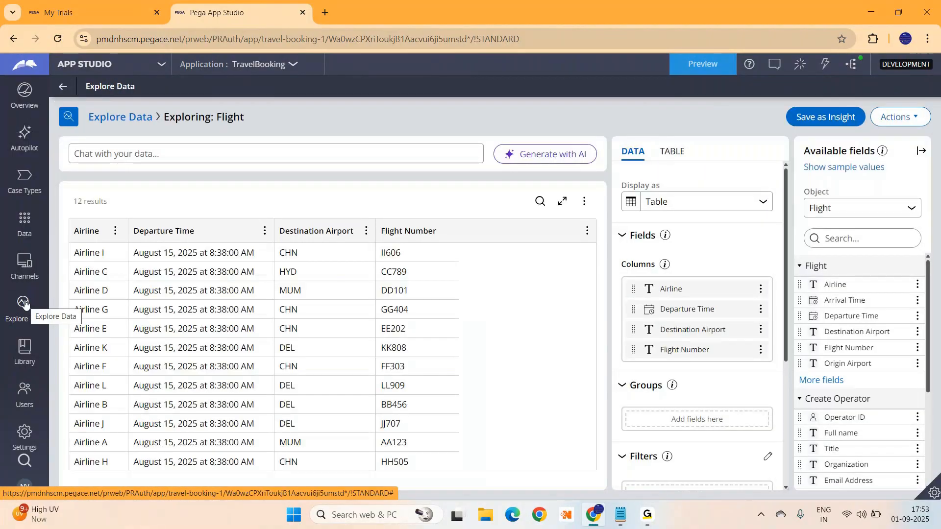
left_click(123, 116)
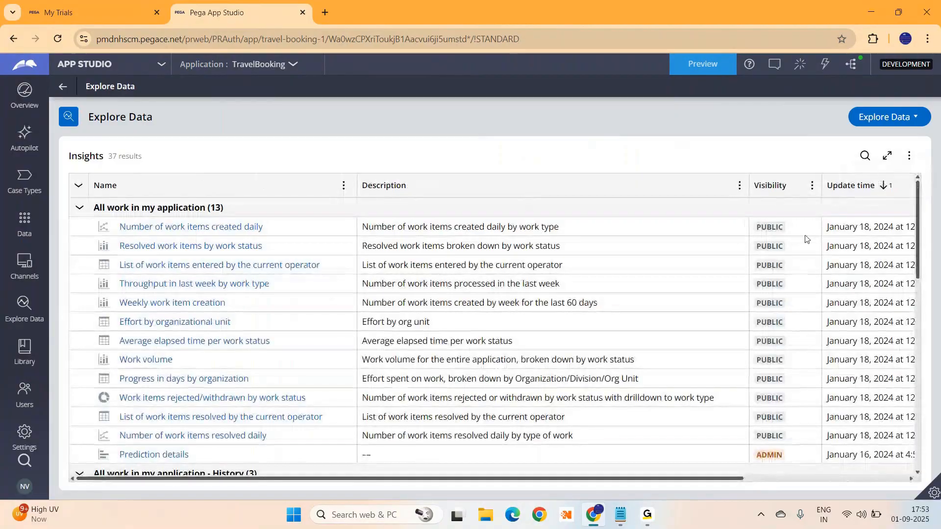
Begin a new exploration of the Flight object, listing its 12 flights in a table
left_click_drag(918, 229, 934, 165)
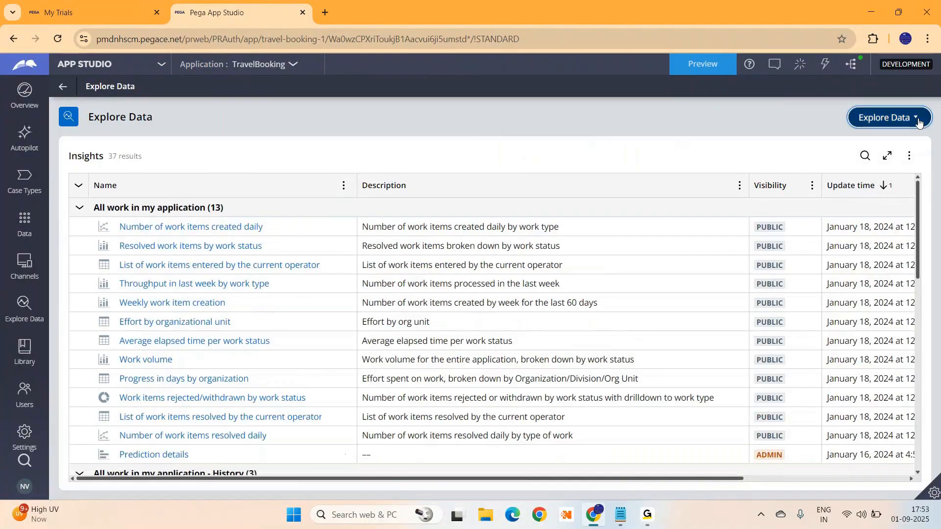
left_click(919, 121)
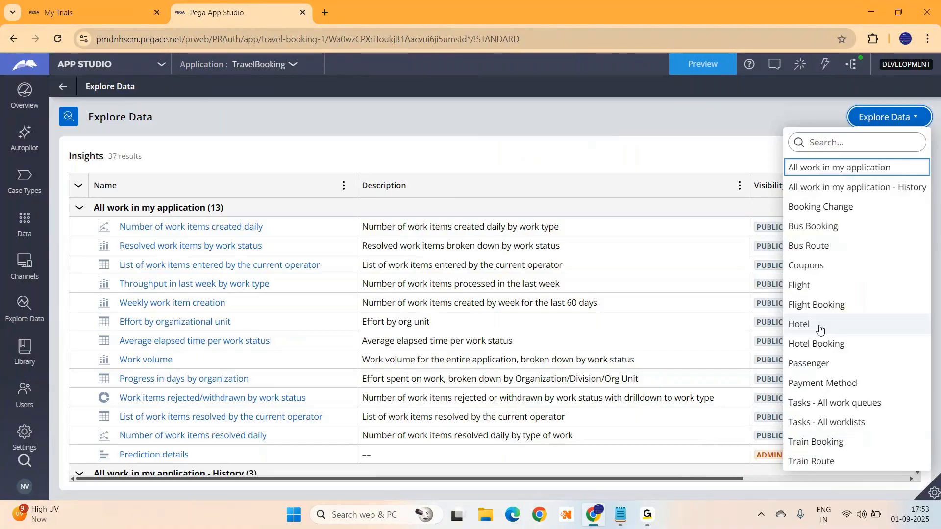
left_click(800, 285)
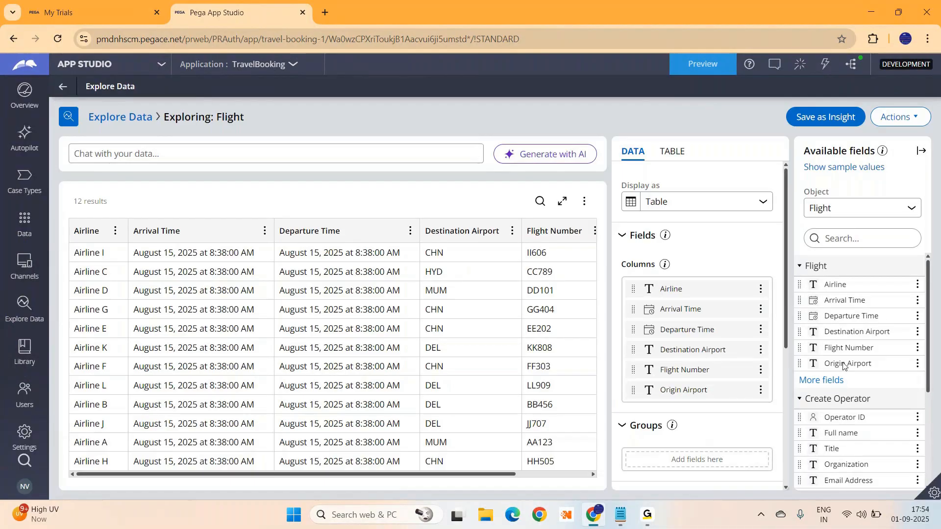
Add Create Operator and Create Date/Time columns above Origin Airport, making eight columns
left_click(825, 382)
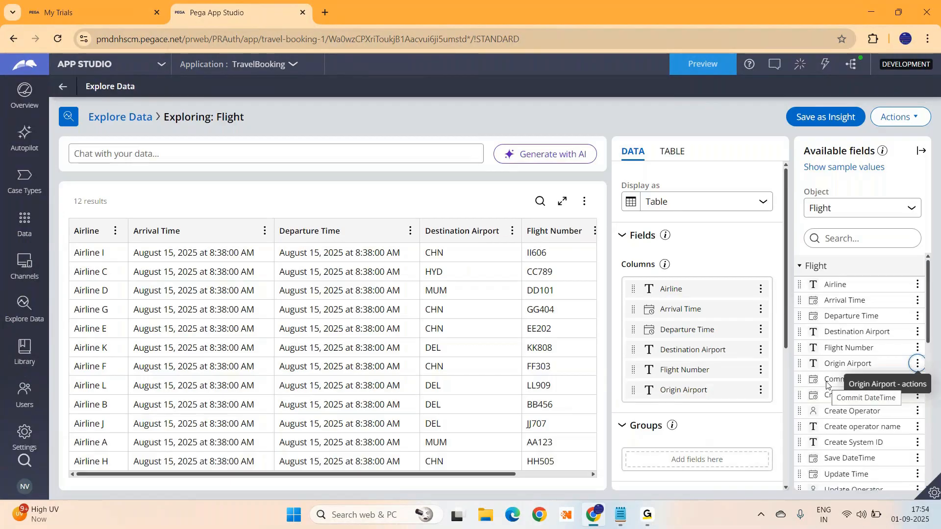
left_click_drag(813, 415, 683, 390)
left_click_drag(833, 395, 683, 398)
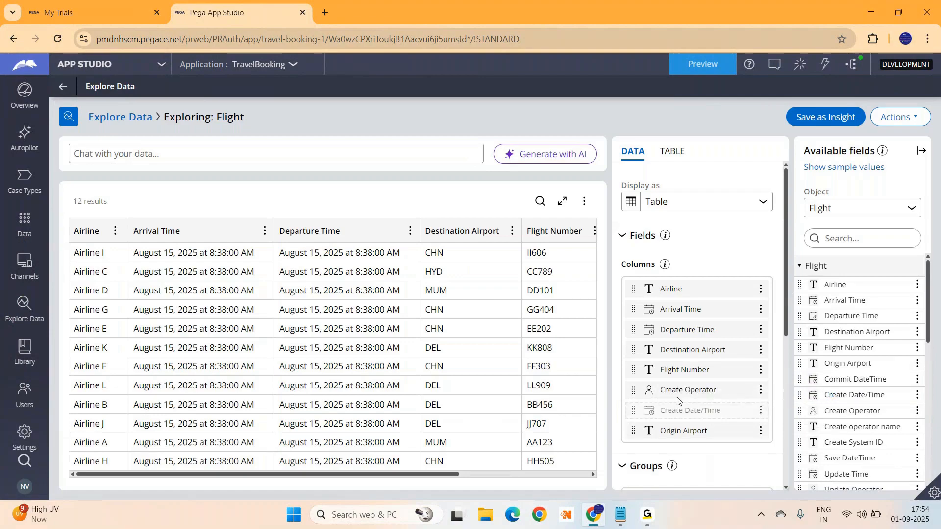
left_click(760, 289)
left_click(696, 265)
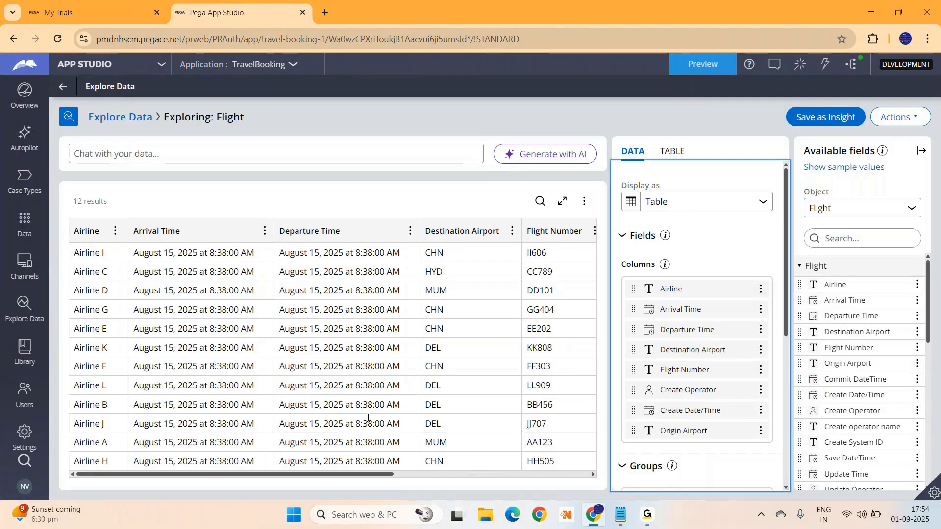
scroll(928, 281, "down", 10)
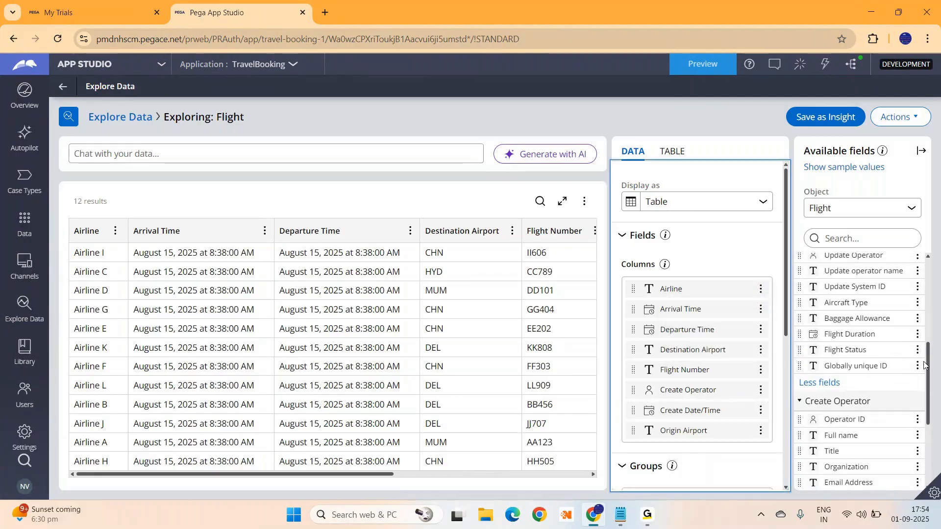
left_click_drag(785, 298, 790, 419)
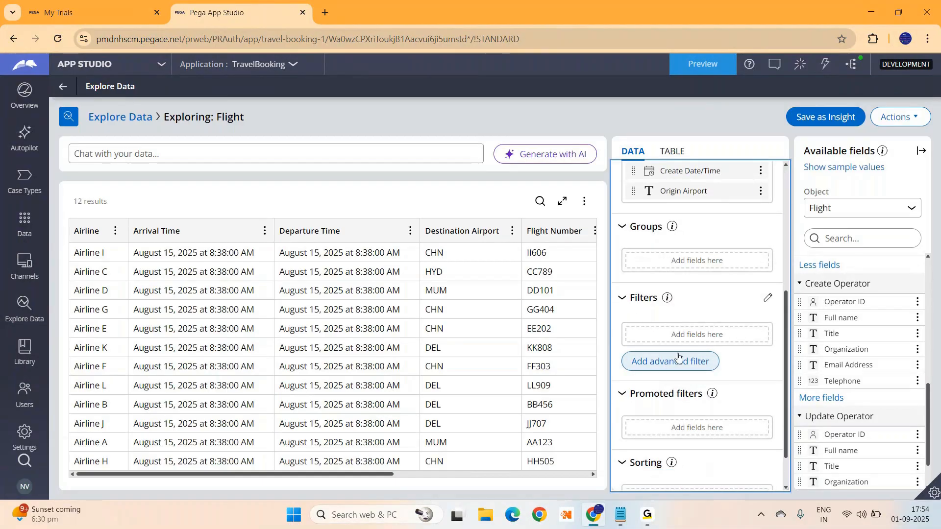
Apply the filter Airline 'is not null', which still keeps all 12 flights
left_click(768, 298)
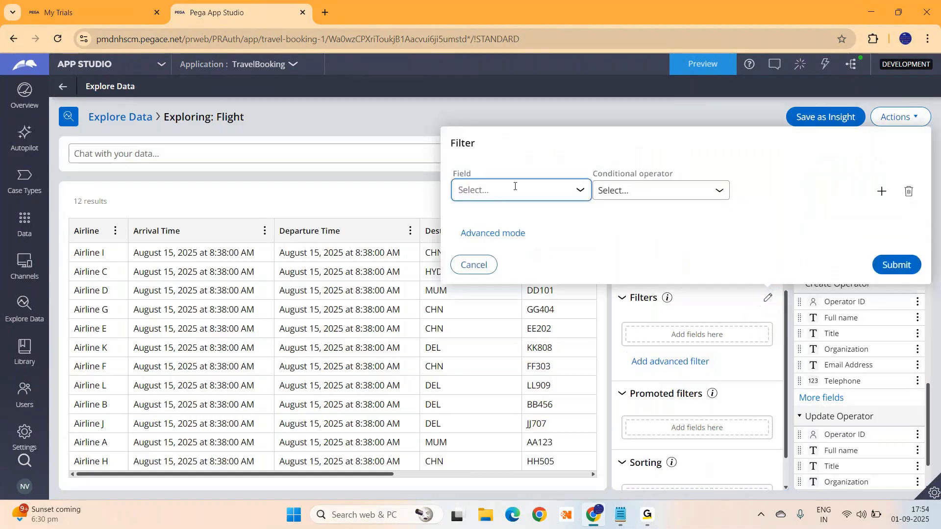
left_click(477, 195)
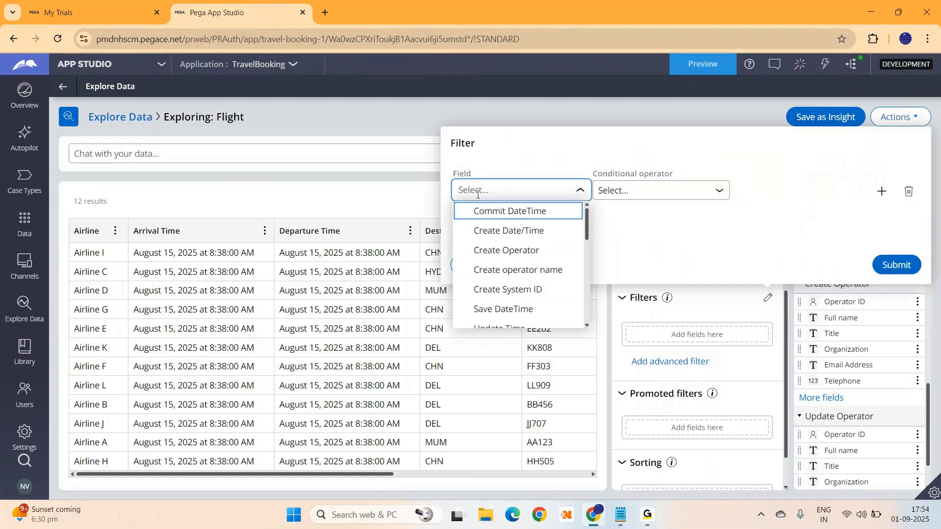
left_click_drag(587, 216, 585, 255)
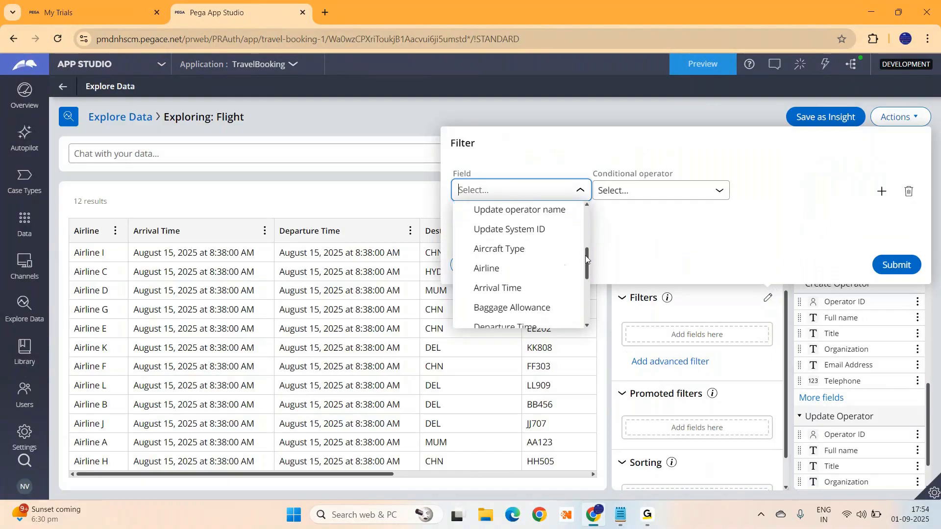
left_click(508, 268)
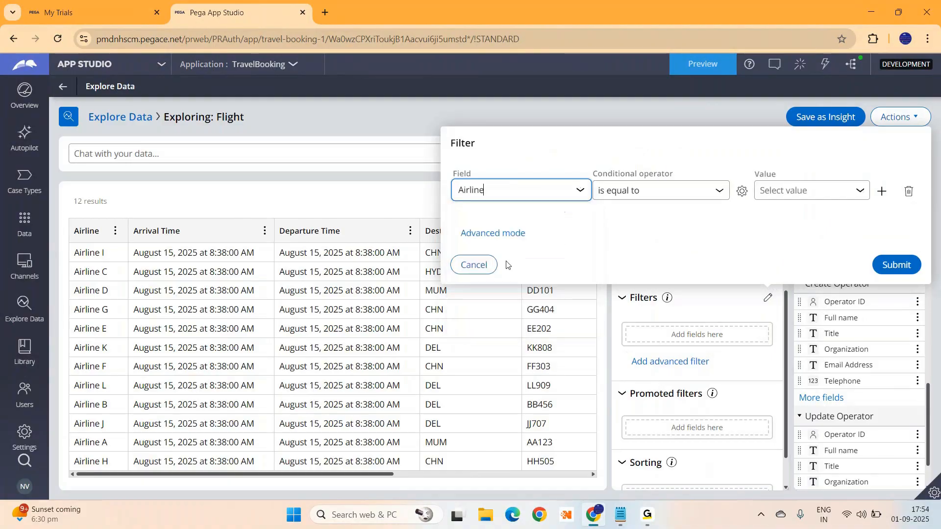
left_click(691, 192)
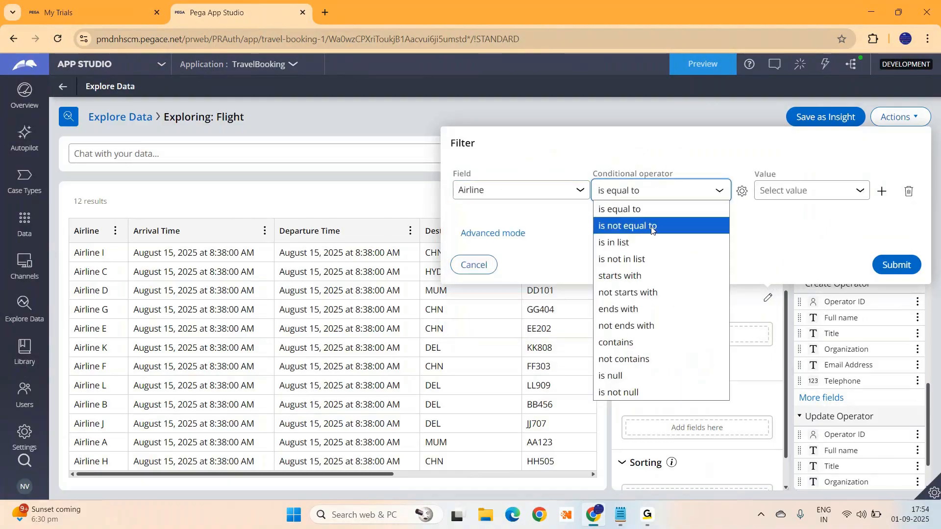
left_click(612, 393)
left_click(897, 265)
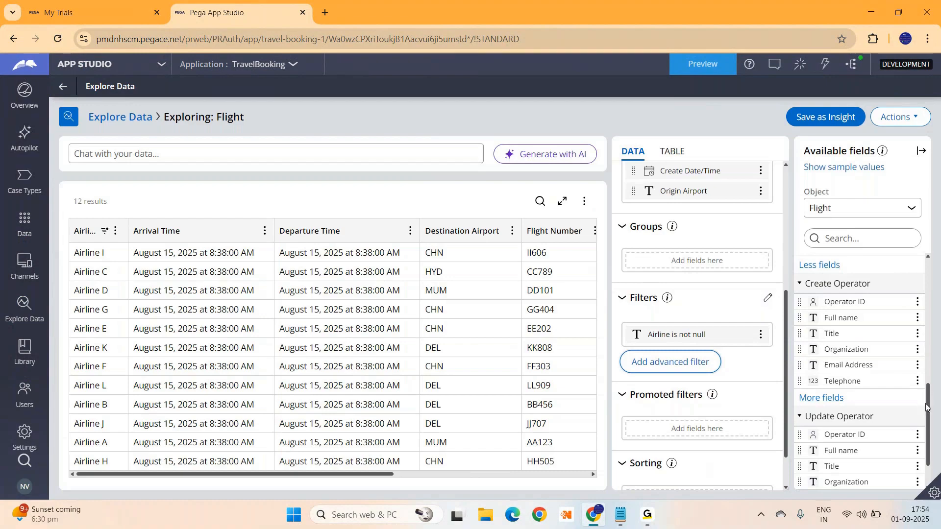
scroll(926, 411, "down", 1)
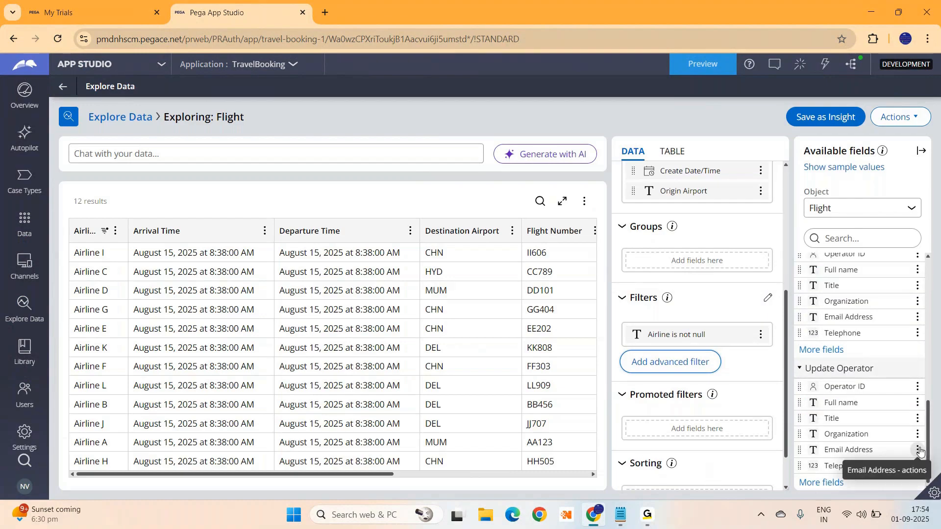
left_click_drag(927, 463, 918, 249)
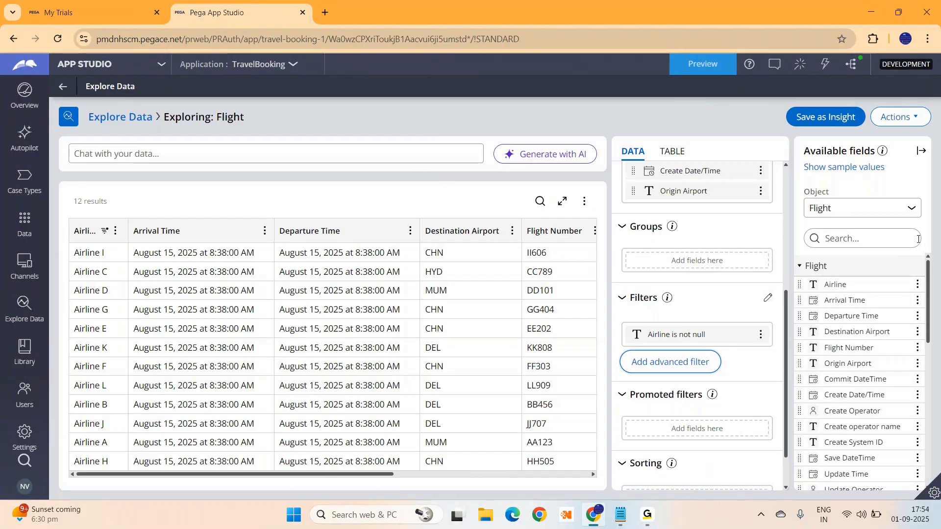
Save the filtered table as 'Flights table Insight' with Public - All users visibility
left_click(817, 118)
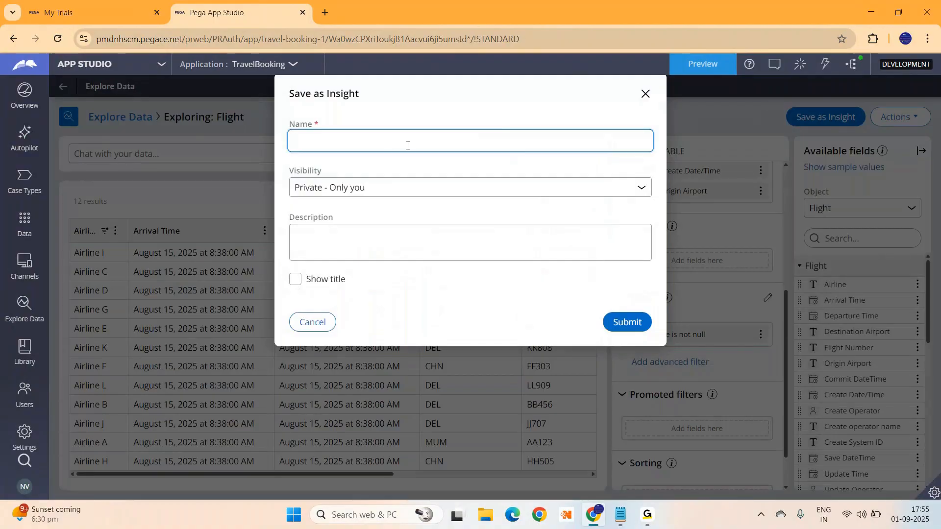
type("Flights")
type("Ta")
type(" table In")
type("sight")
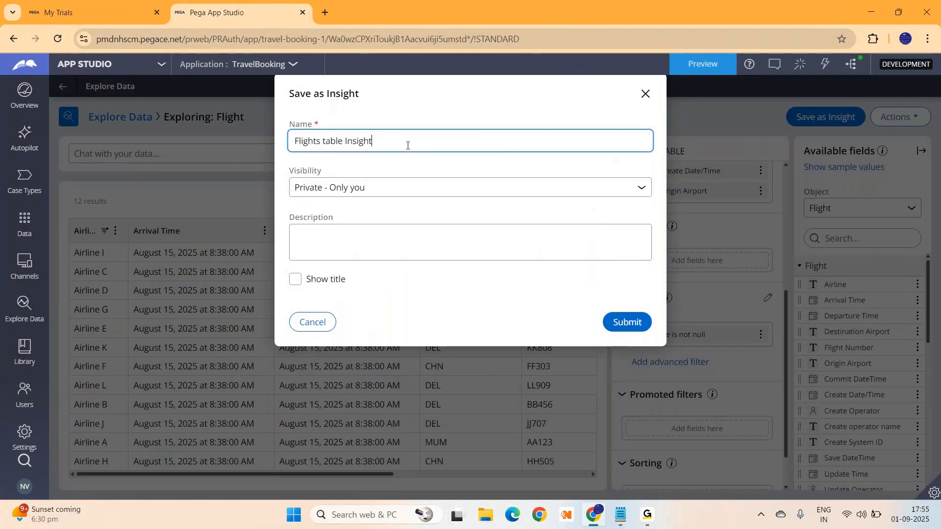
left_click(535, 195)
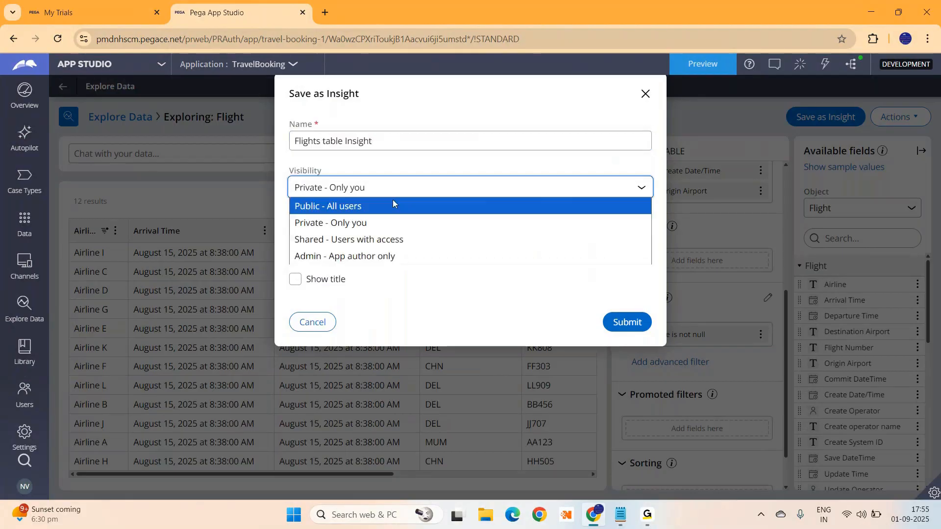
left_click(344, 208)
left_click(628, 322)
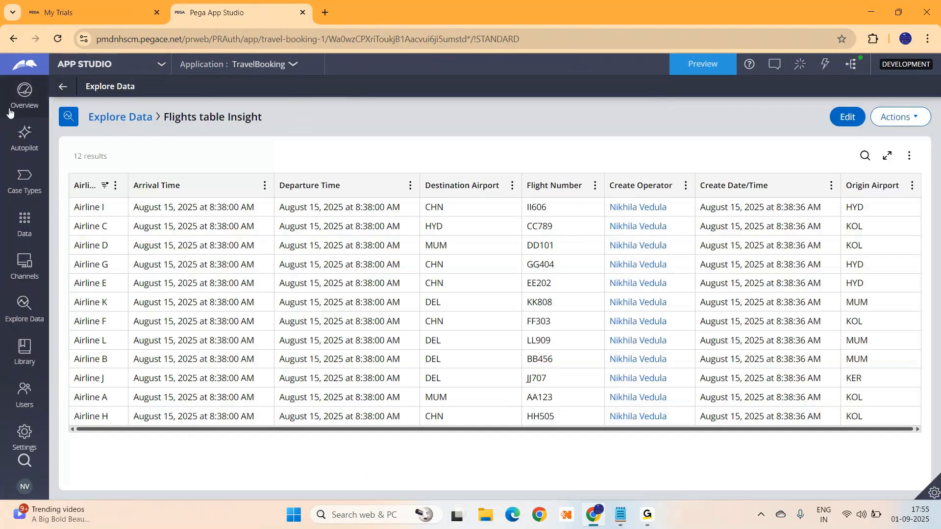
Return to the insights list and start a fresh Flight exploration with six default columns
left_click(123, 118)
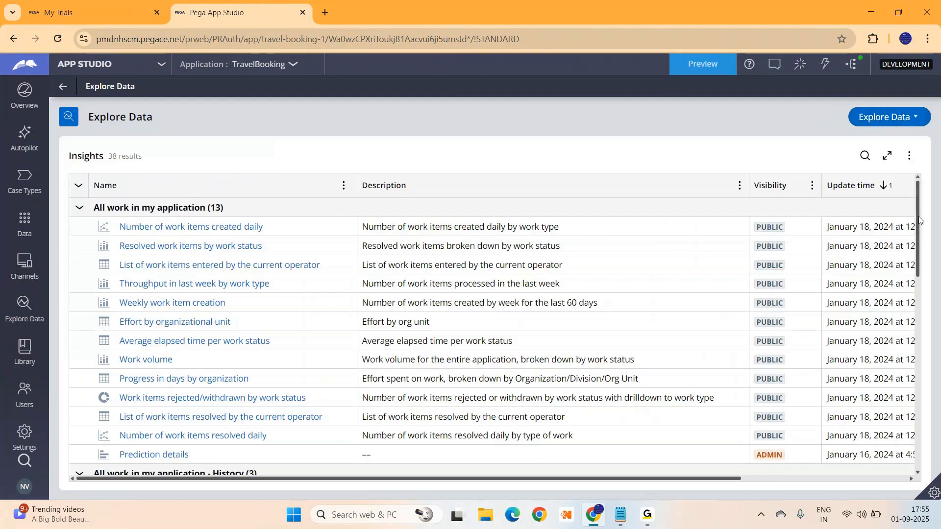
left_click_drag(919, 220, 920, 331)
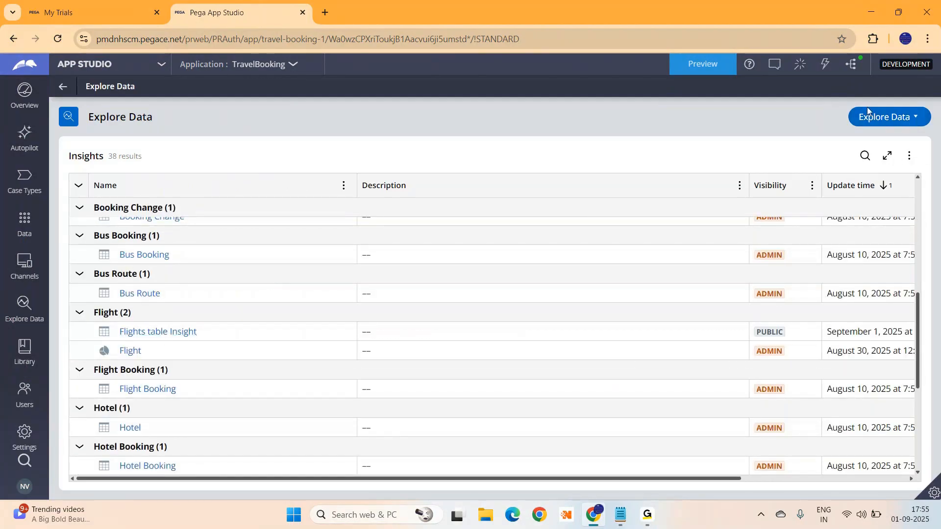
left_click(903, 123)
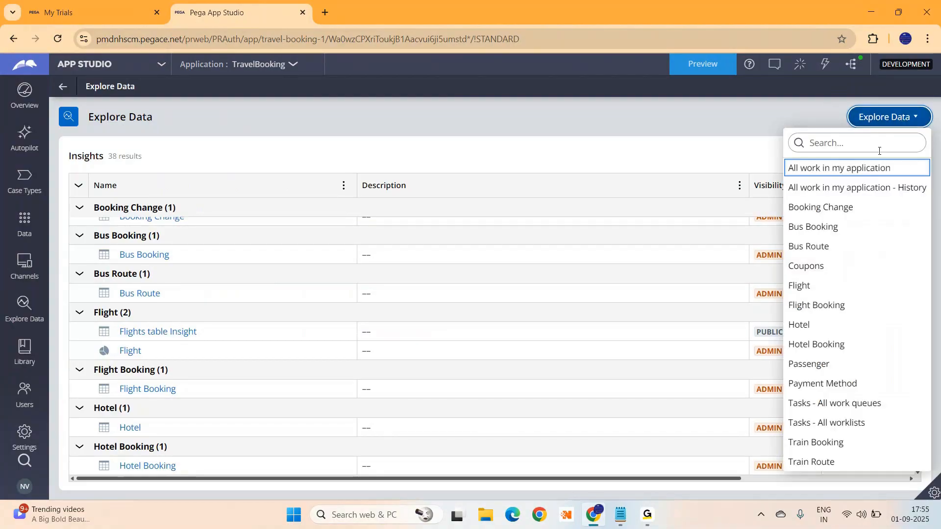
left_click(813, 287)
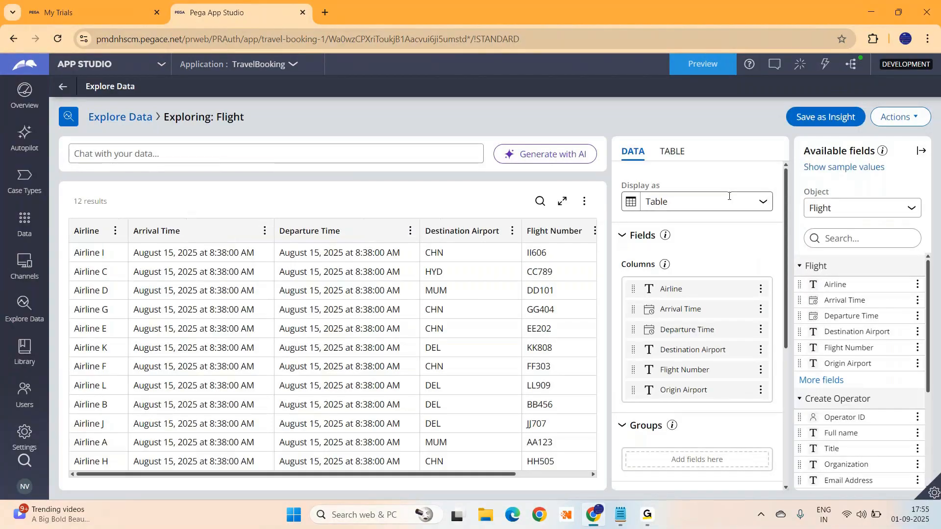
Display the data as a pie chart and add Origin Airport as a Count measure
left_click(762, 201)
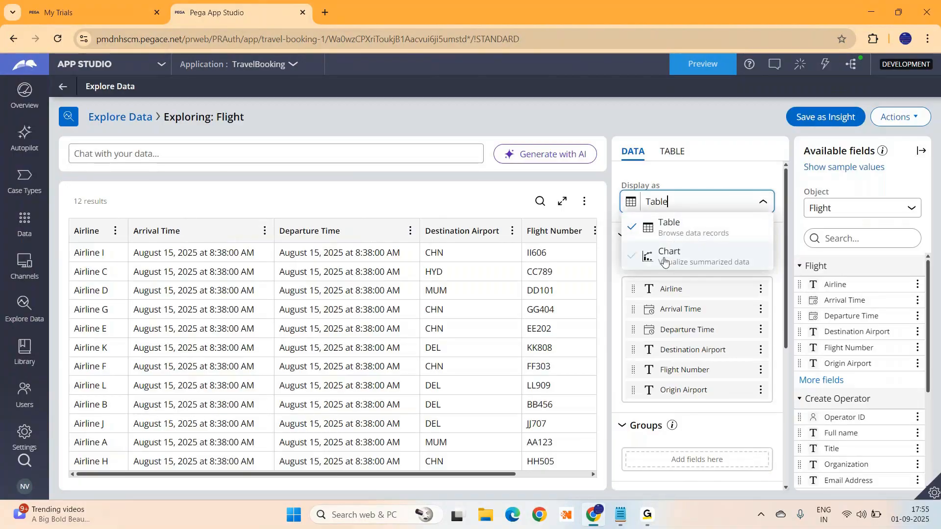
left_click(672, 251)
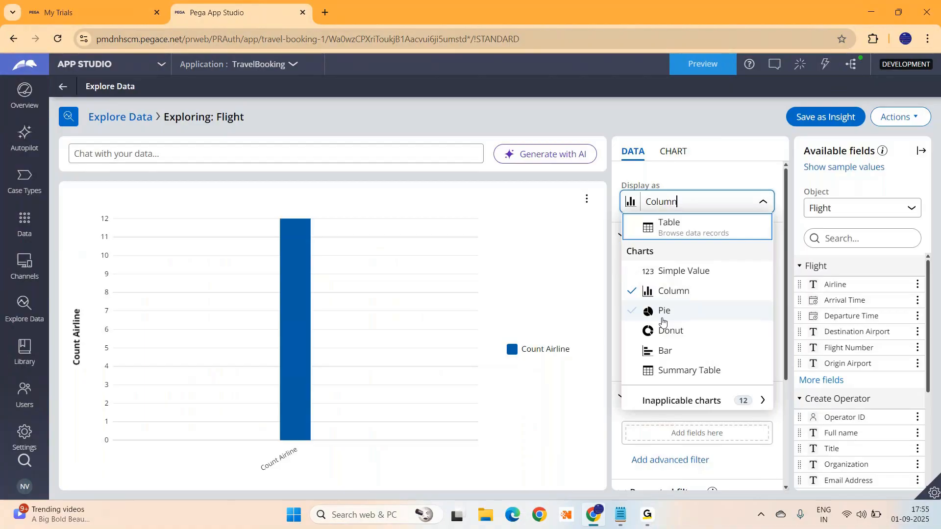
left_click(663, 313)
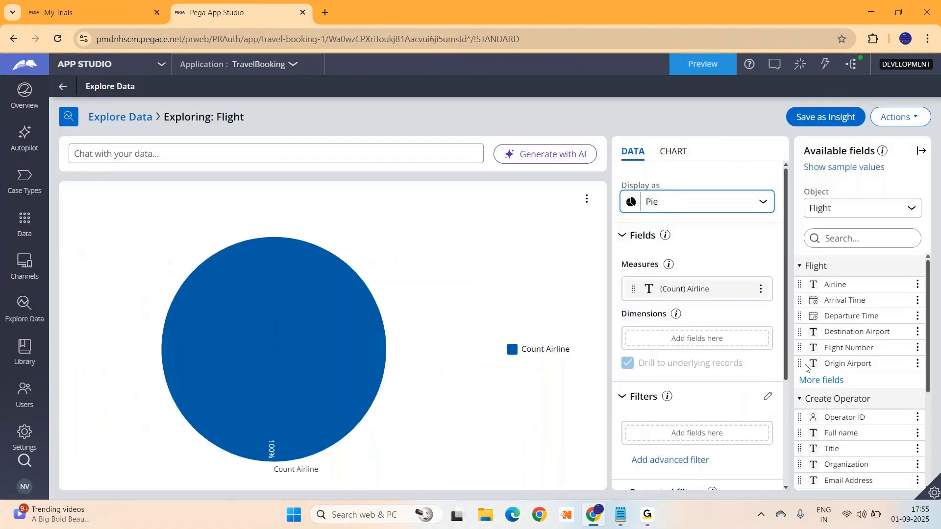
left_click(770, 352)
left_click_drag(771, 352, 687, 304)
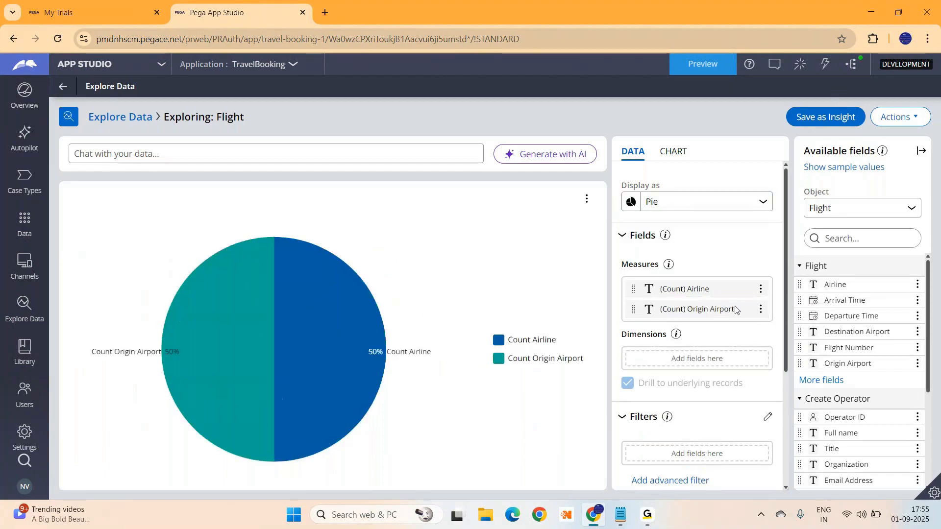
left_click(761, 310)
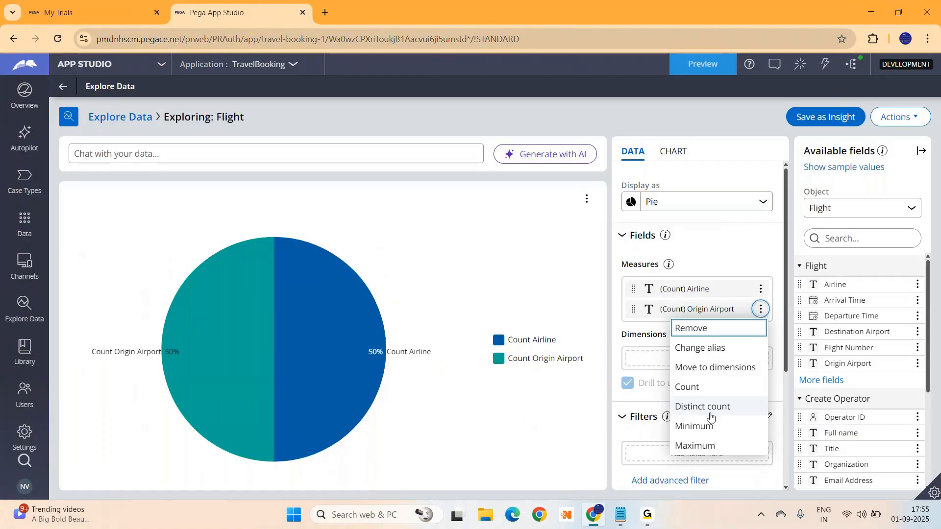
left_click(688, 389)
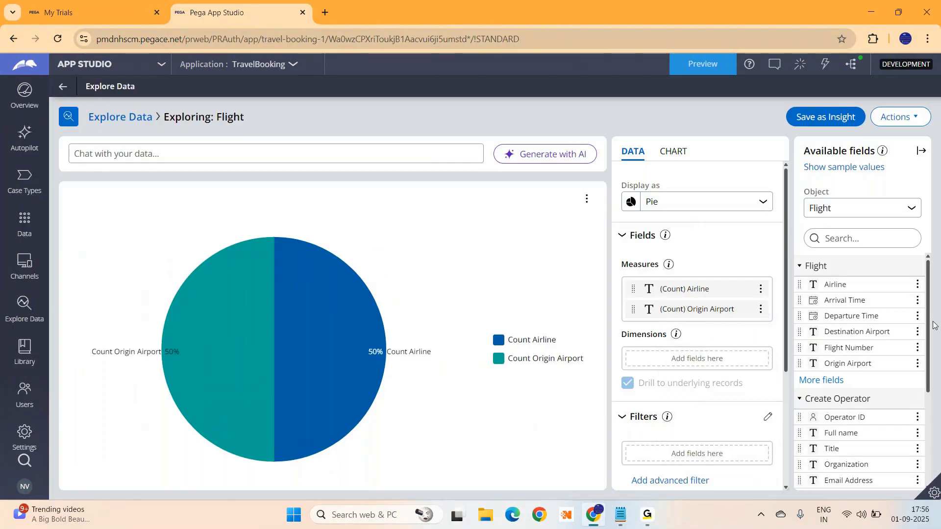
Change the chart type from Pie to Column
scroll(924, 415, "down", 3)
scroll(924, 415, "down", 1)
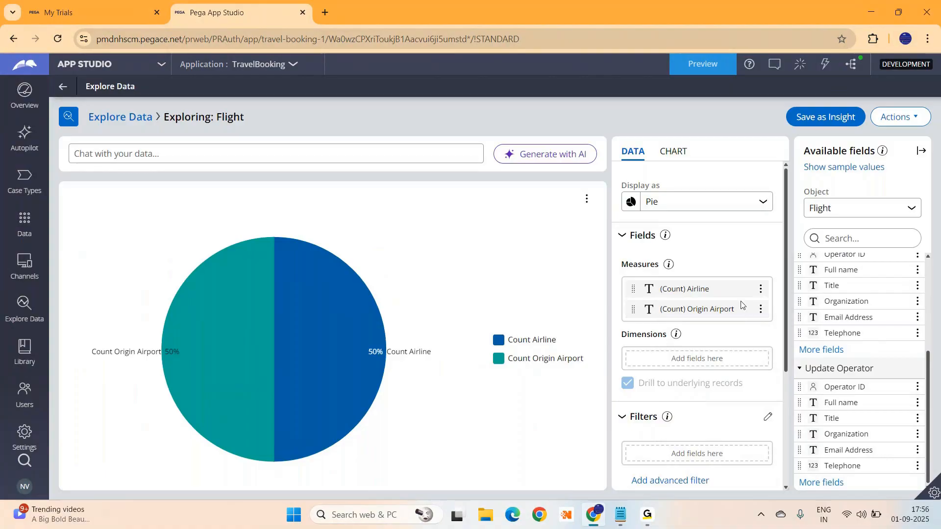
left_click(764, 204)
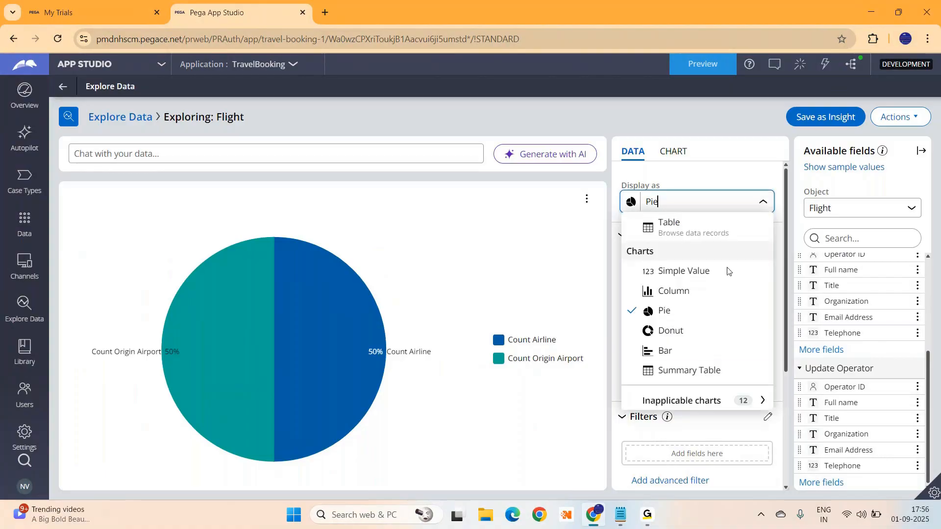
left_click(668, 294)
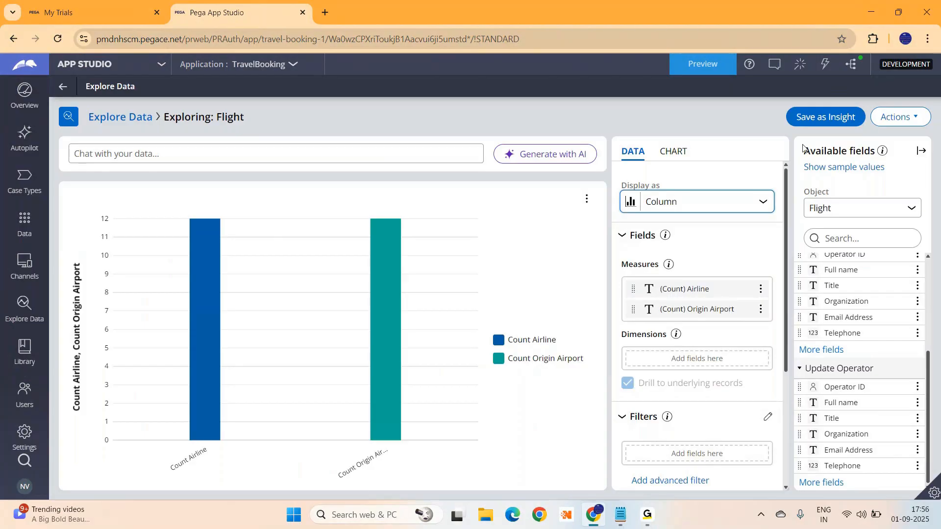
Save the column chart as 'Flight Chart Insight' with Public - All users visibility
left_click(825, 119)
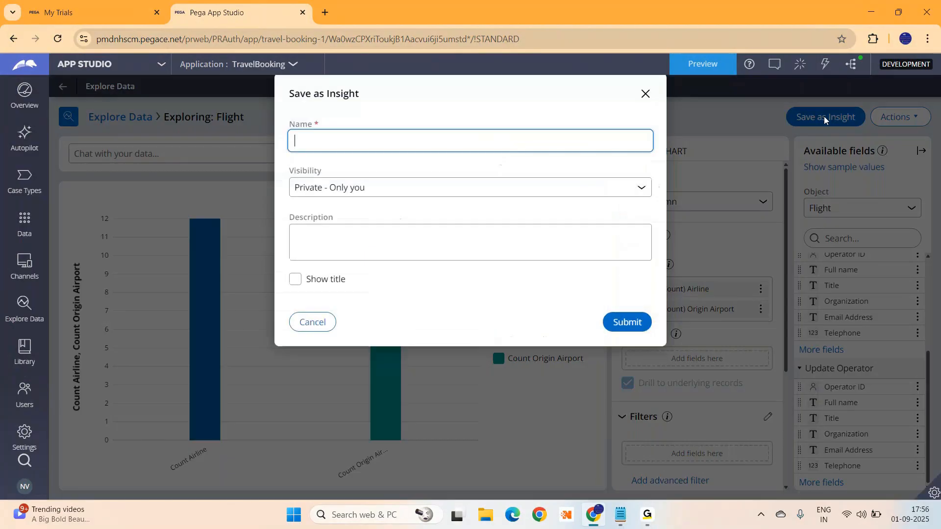
type("Chart")
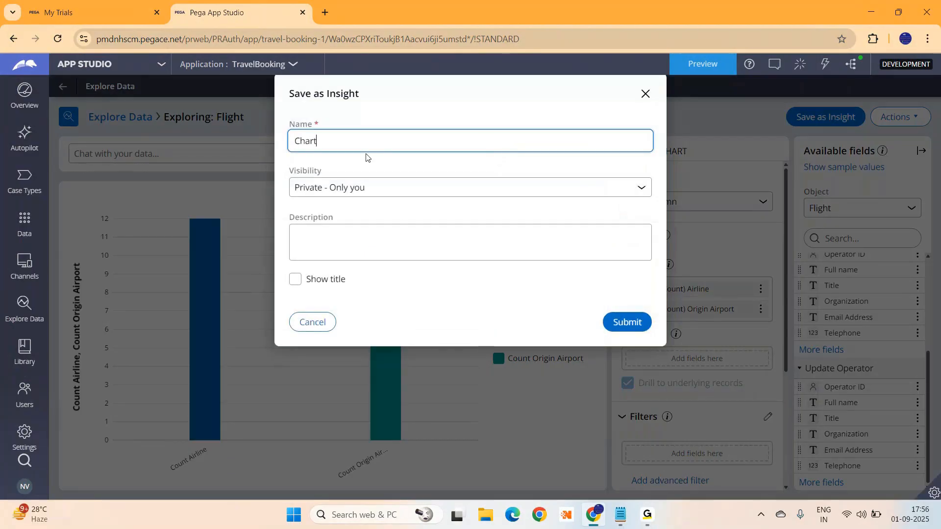
type(" Insight")
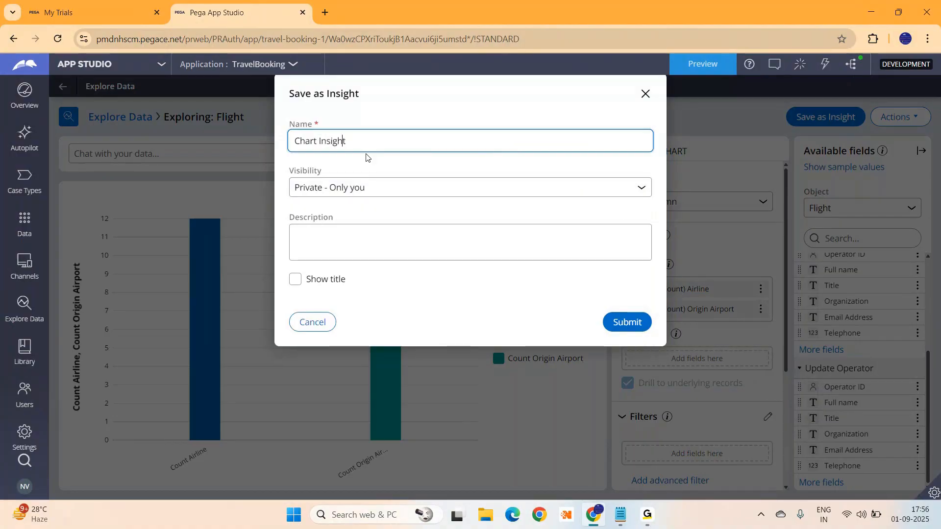
type("Flight")
left_click(439, 185)
left_click(331, 211)
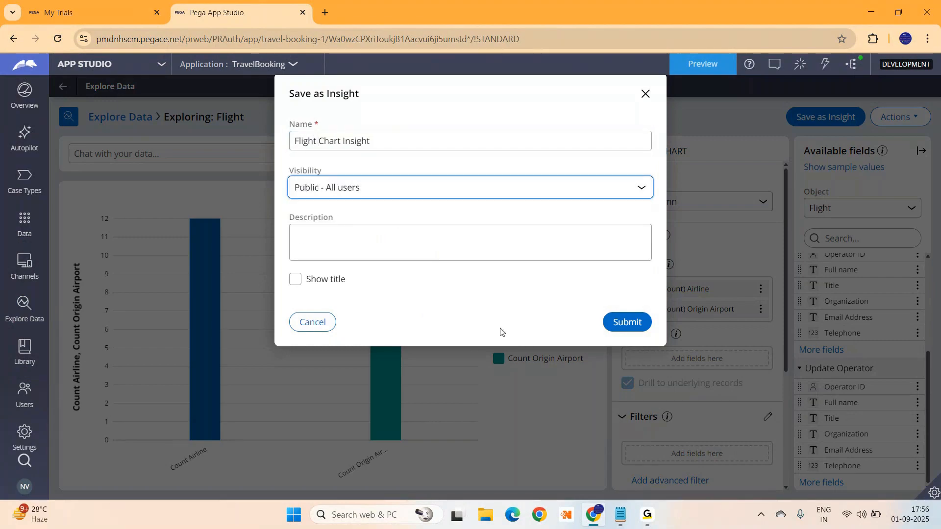
left_click(621, 322)
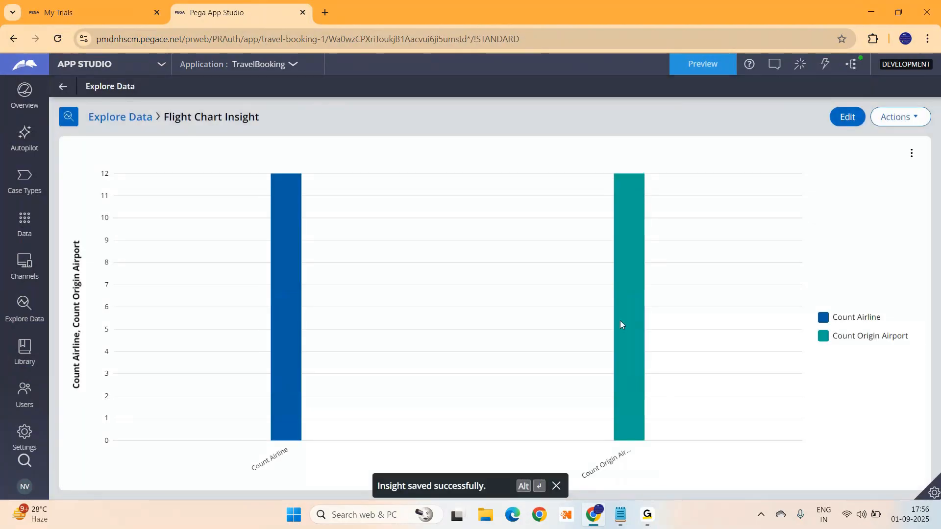
left_click(139, 115)
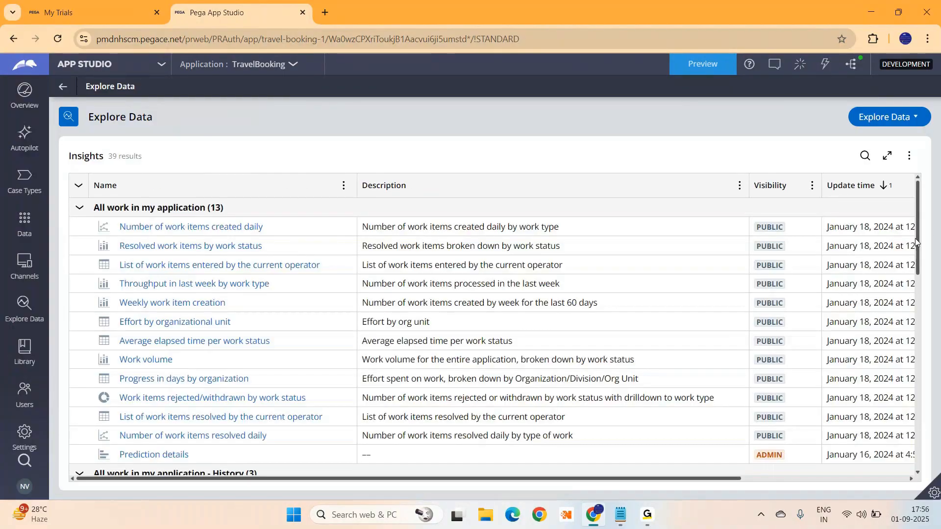
left_click_drag(915, 238, 924, 356)
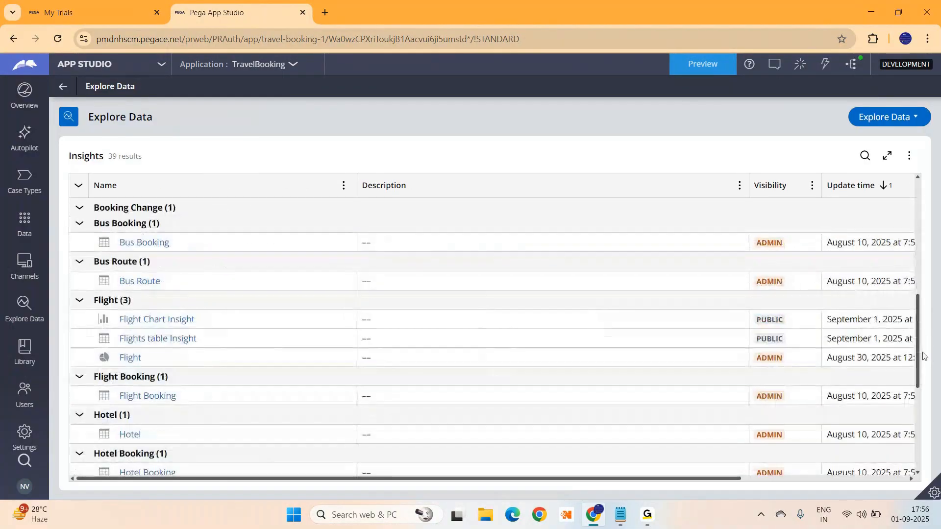
left_click(151, 319)
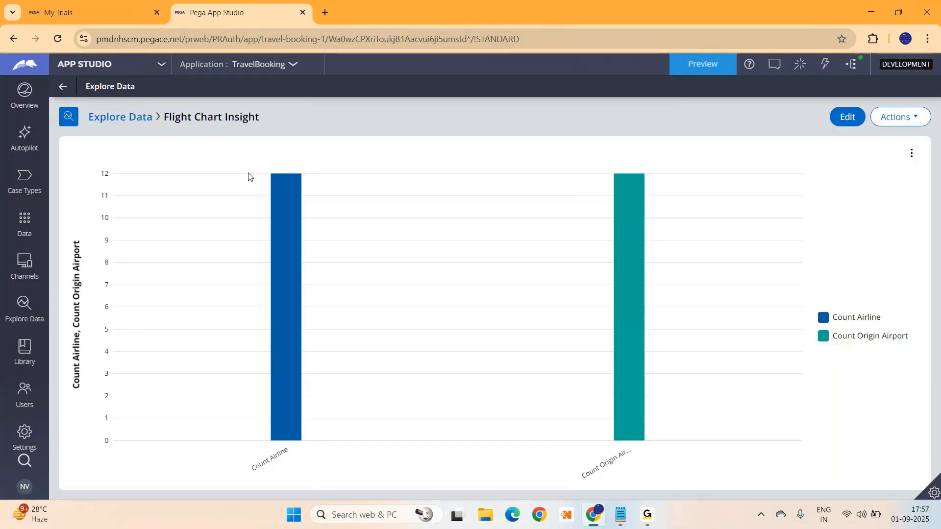
mouse_move(647, 521)
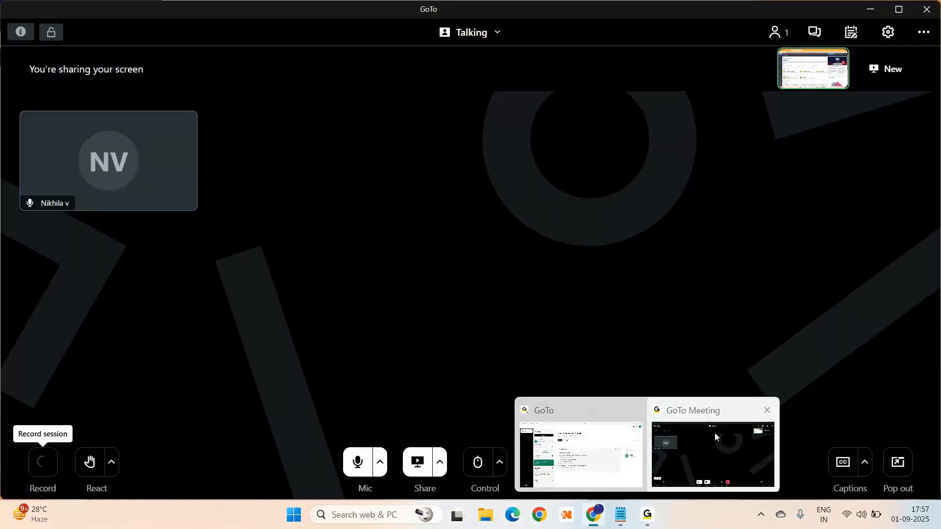
Switch from GoTo Meeting to Chrome and back while session recording runs
left_click(714, 432)
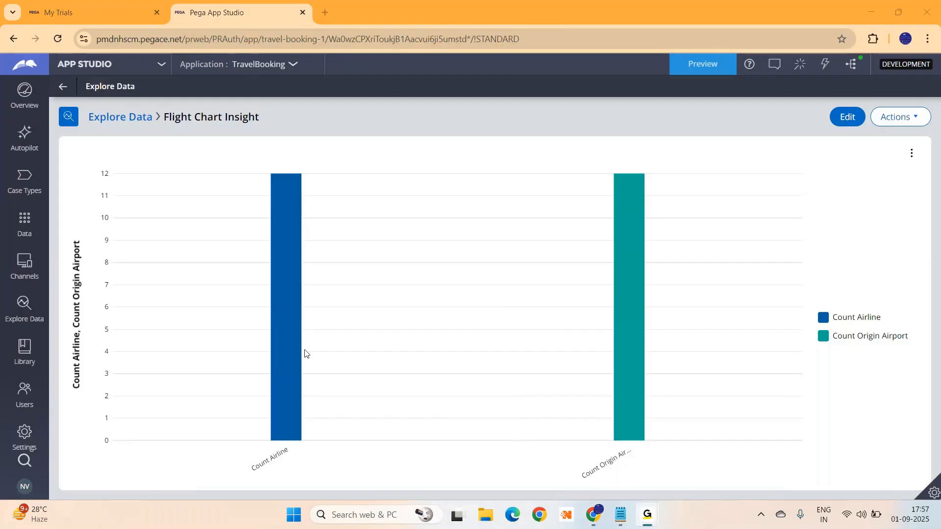
left_click(873, 13)
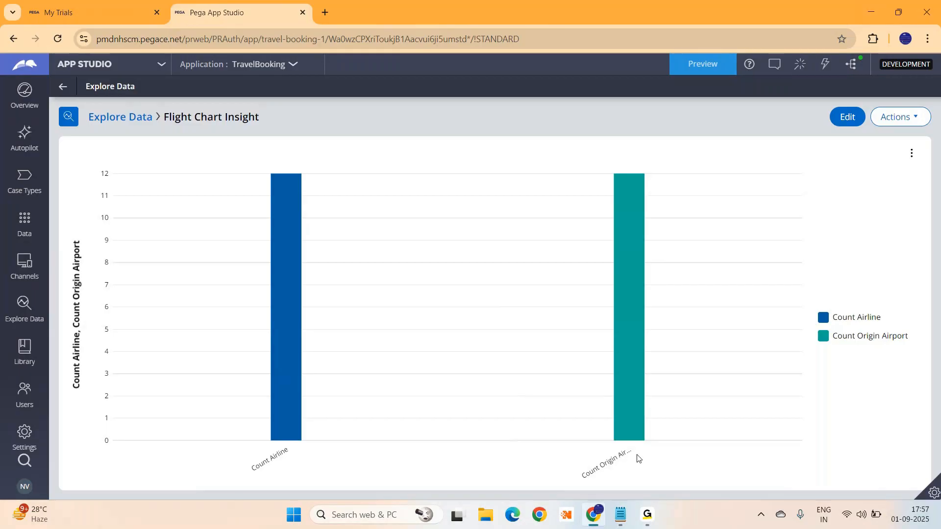
mouse_move(647, 514)
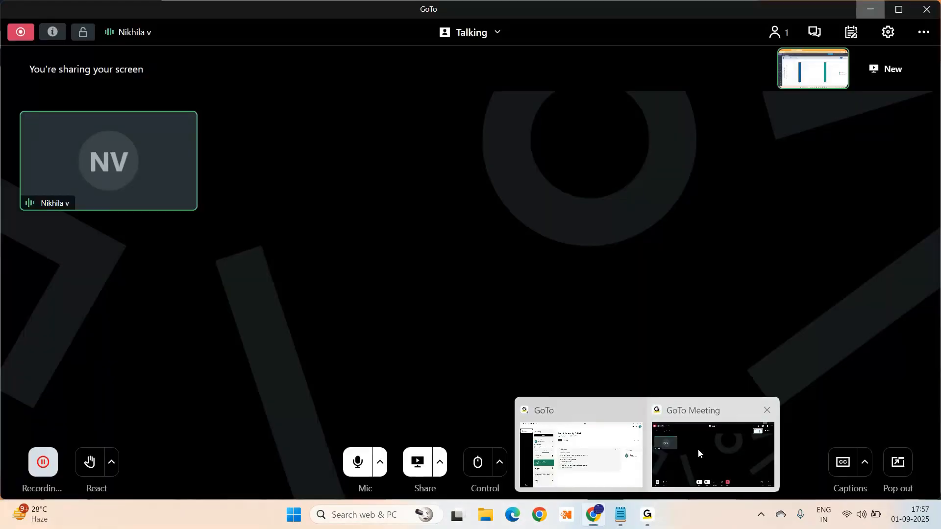